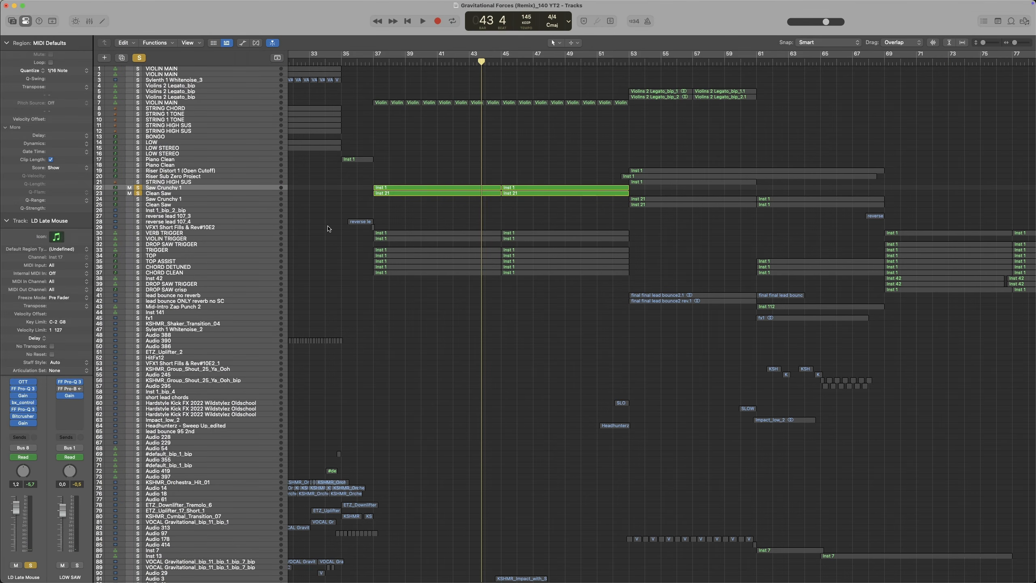
Compare the soloed Saw Crunchy 1 and Clean Saw tracks against the full mix during playback.
key("space")
left_click(138, 188)
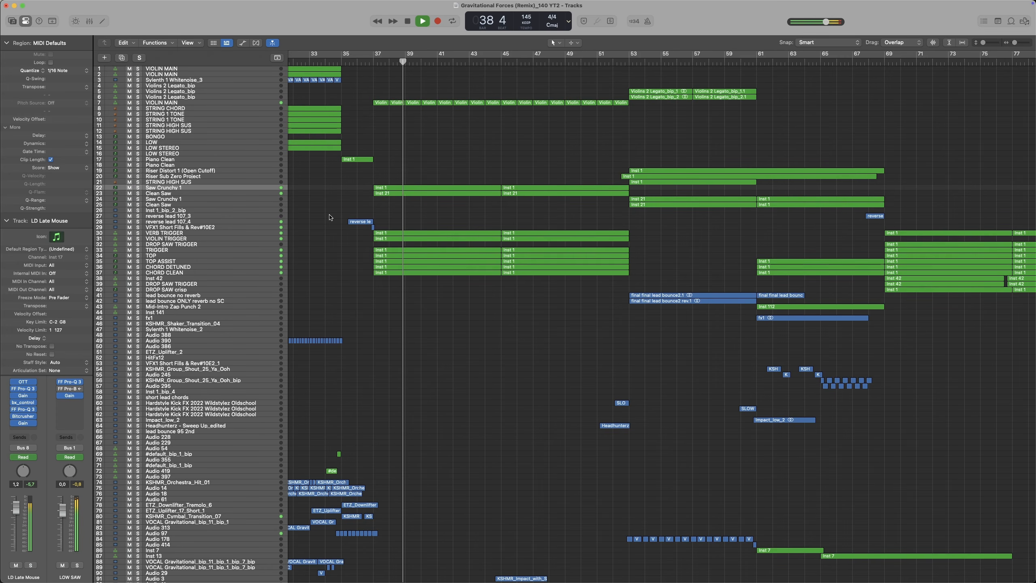
left_click(139, 188)
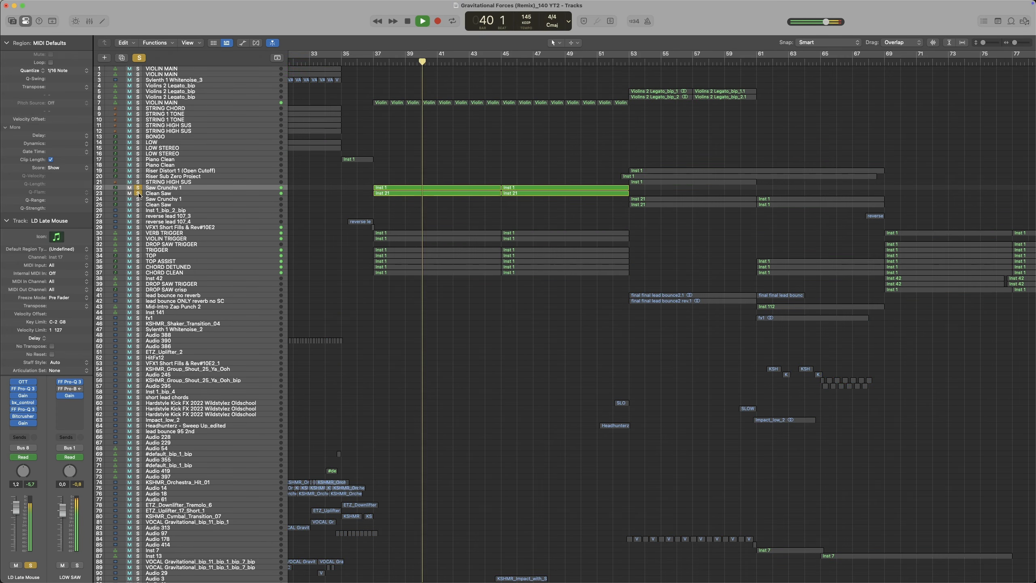
left_click(139, 188)
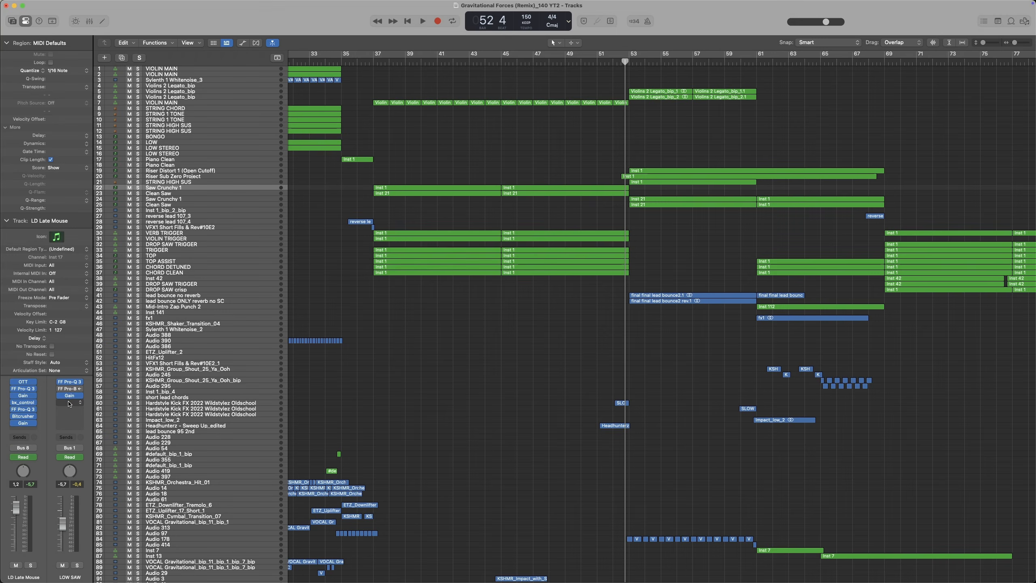
Insert FF Pro-Q 3 in the next free slot of the LOW SAW channel and start playback.
left_click(69, 403)
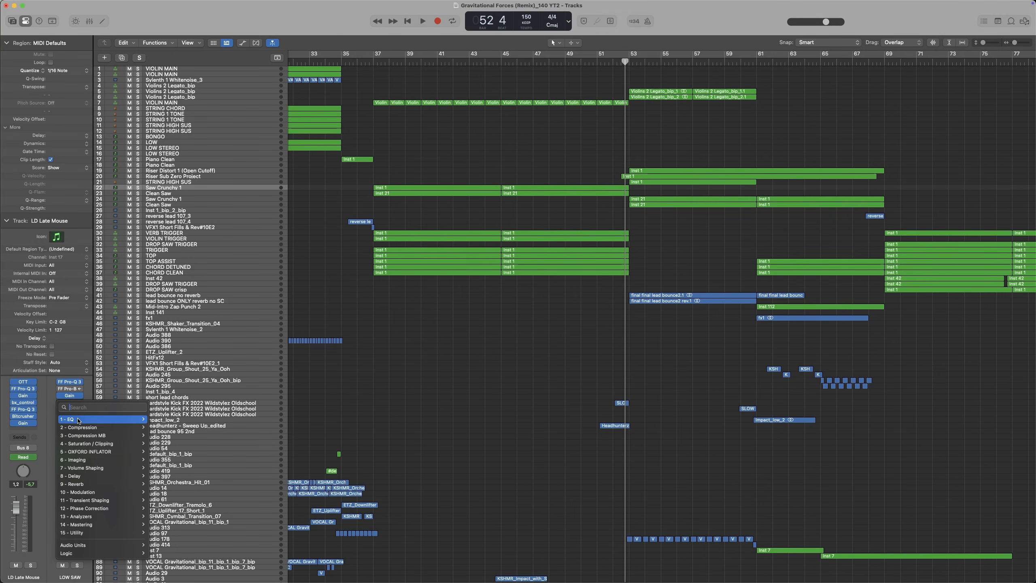
left_click(163, 420)
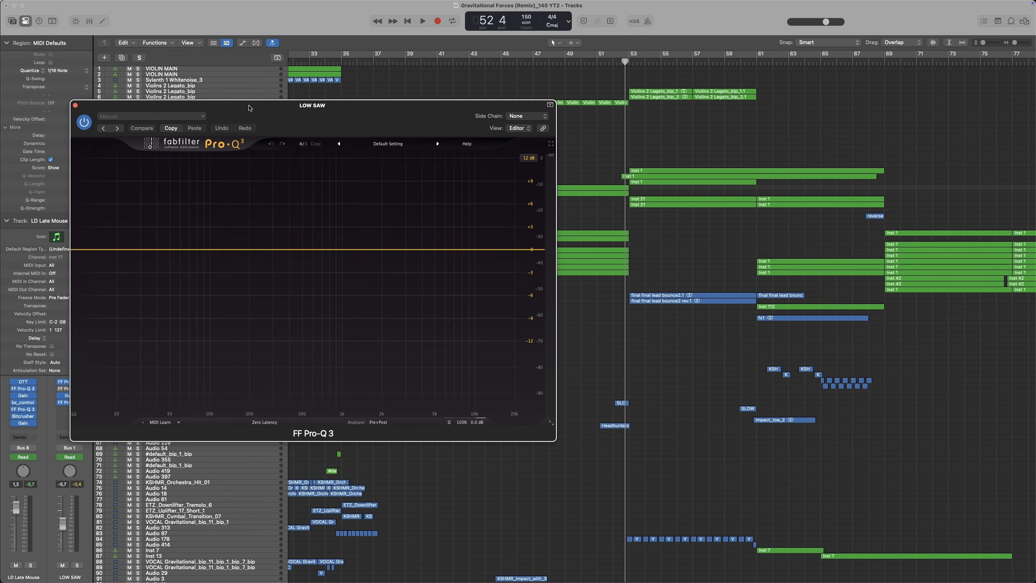
key("space")
left_click_drag(274, 121, 512, 158)
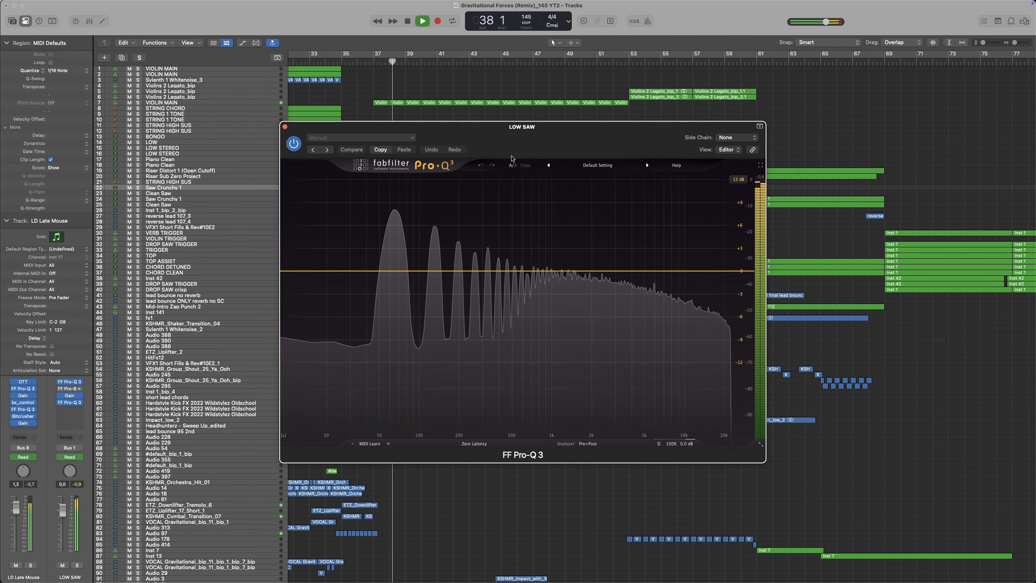
Try a high shelf cut of about -10 dB at about 3750 Hz on LOW SAW and compare it with the bypassed sound.
left_click_drag(733, 272, 711, 273)
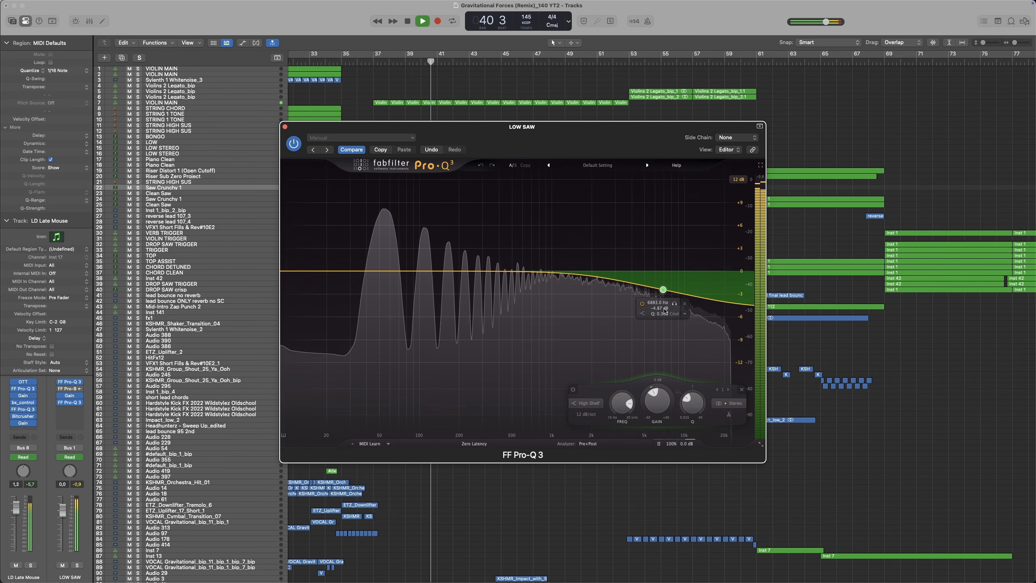
left_click_drag(665, 311, 629, 349)
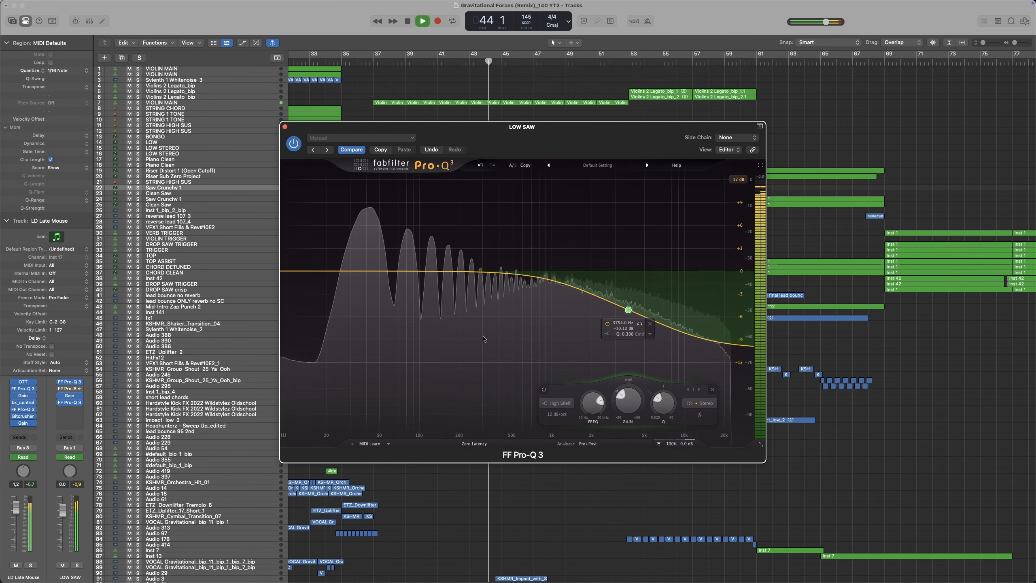
left_click(658, 446)
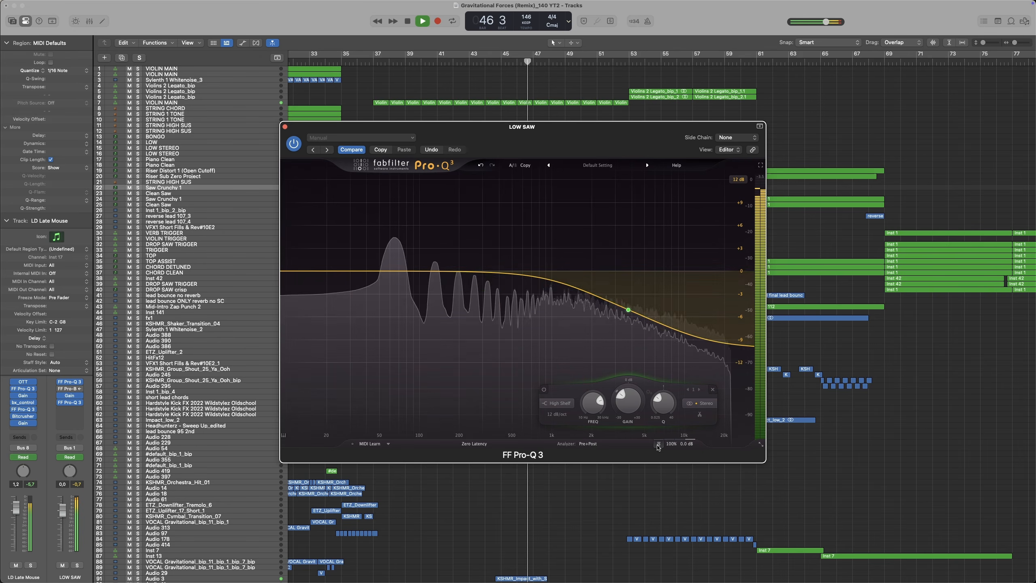
Ease the high shelf to about 4850 Hz and -8.1 dB, comparing against the bypassed EQ.
mouse_move(628, 311)
left_mouse_down()
mouse_move(615, 315)
mouse_move(635, 312)
left_mouse_up()
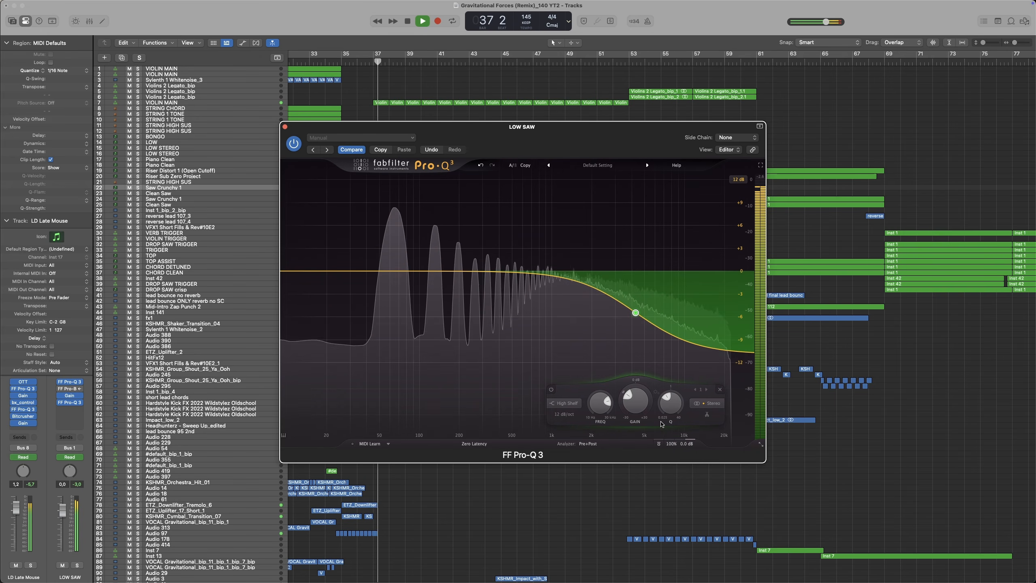
left_click(659, 444)
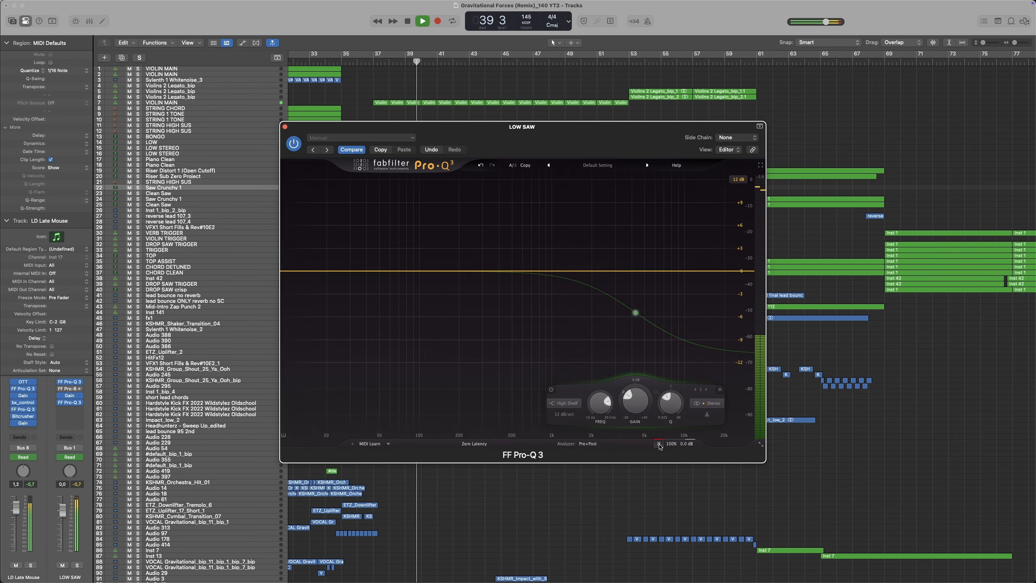
left_click(659, 445)
mouse_move(634, 292)
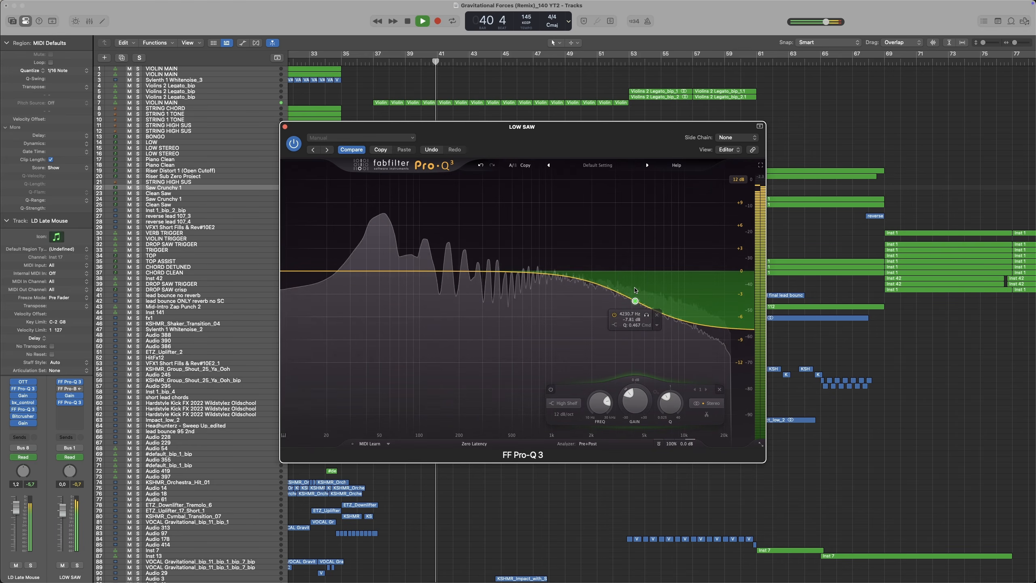
left_click_drag(634, 291, 643, 293)
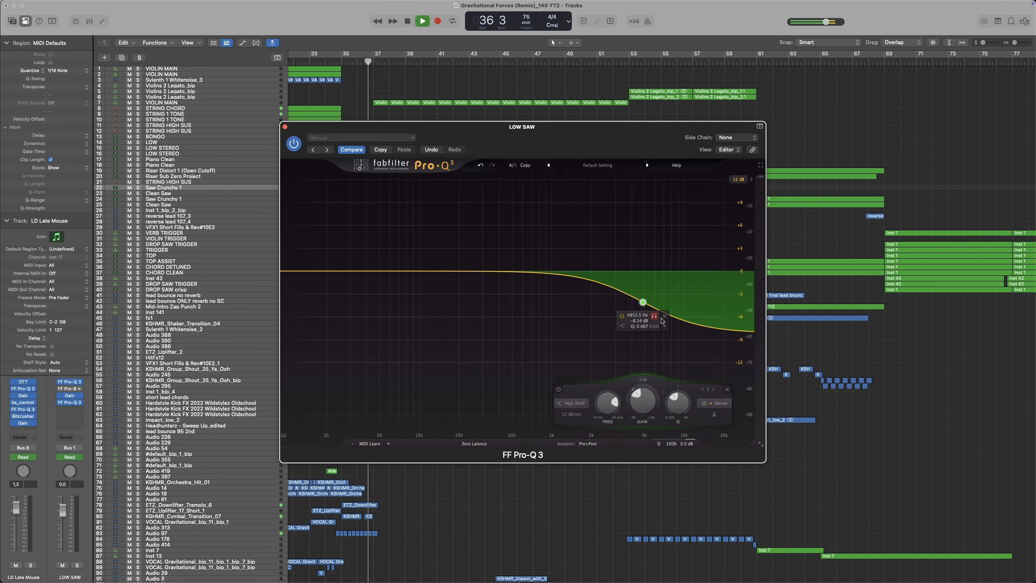
Replace the high shelf with a 12 dB/oct high cut at about 215 Hz and check it with the saw tracks soloed.
left_click(622, 317)
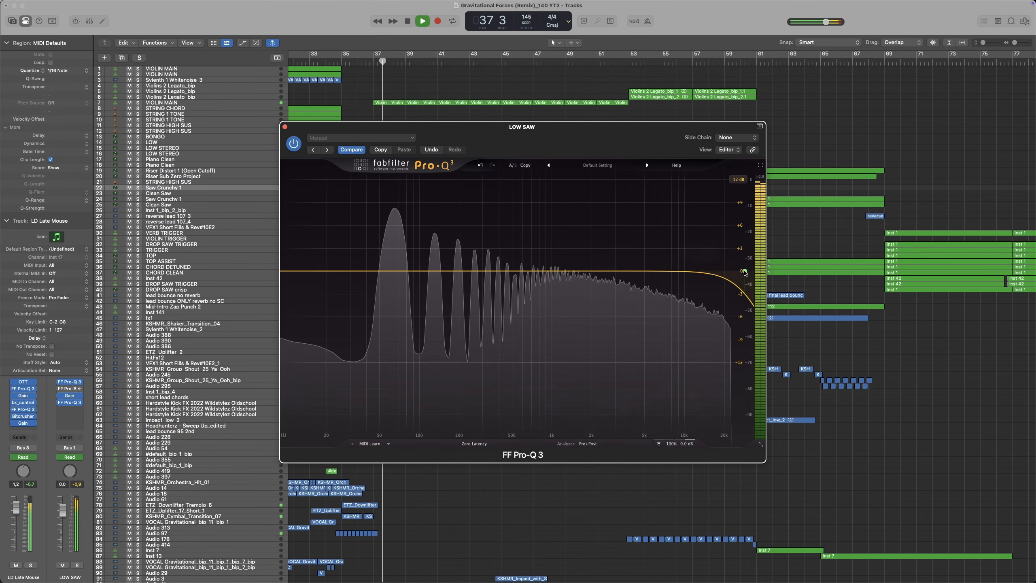
left_click_drag(744, 273, 463, 269)
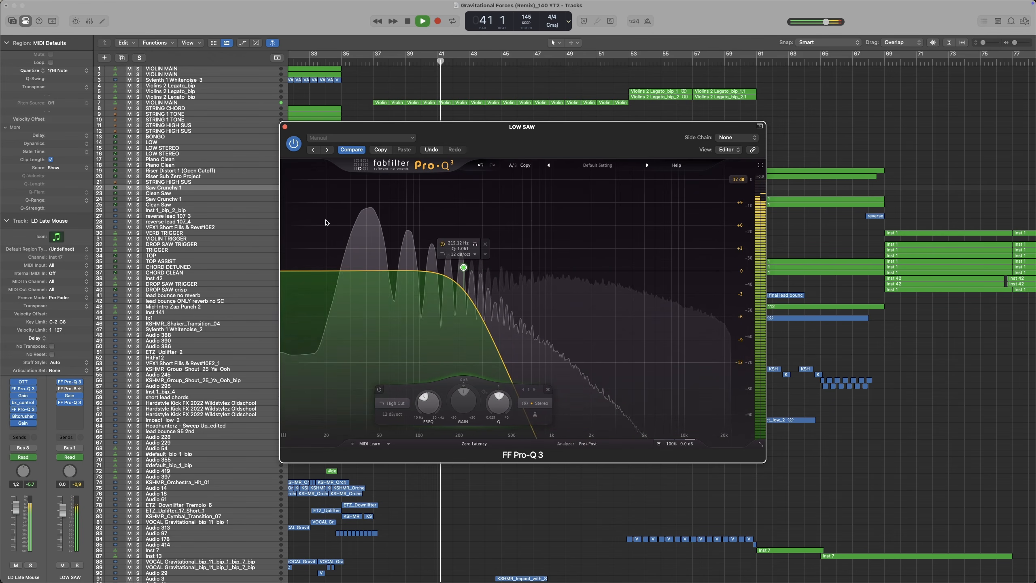
left_click(137, 188)
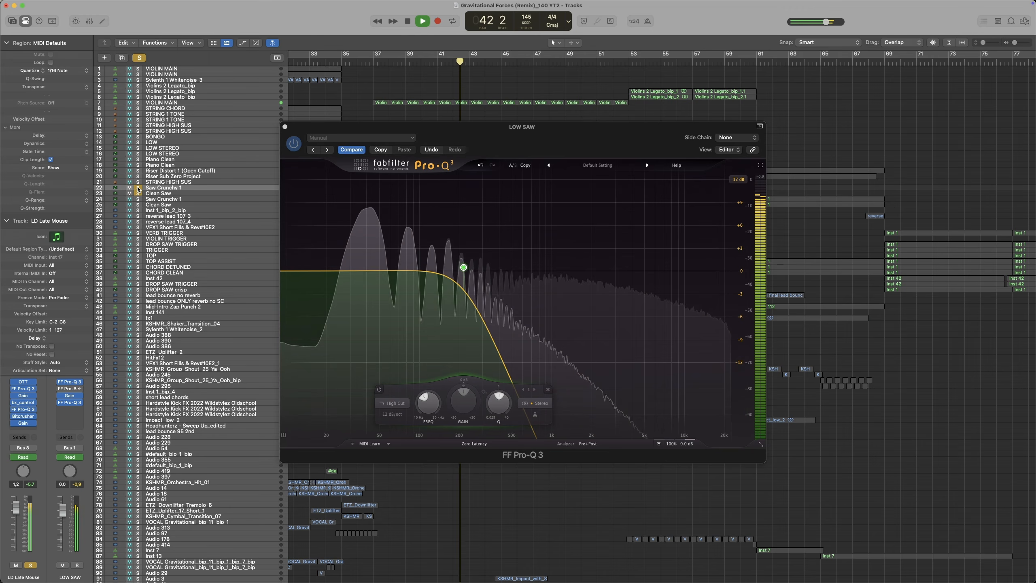
left_click(138, 188)
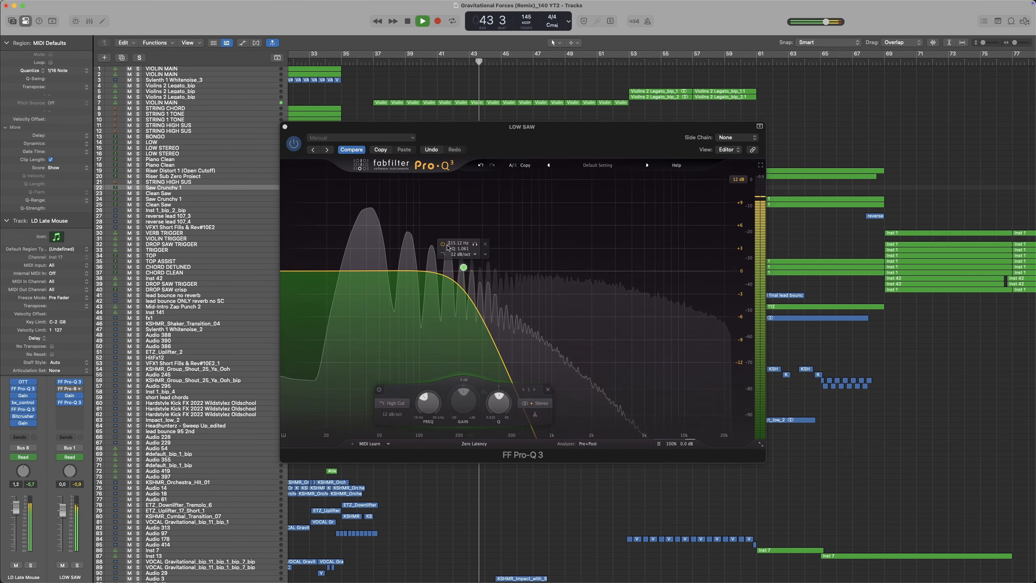
Compare the LOW SAW sound in the mix with the high cut band disabled and enabled.
left_click(443, 245)
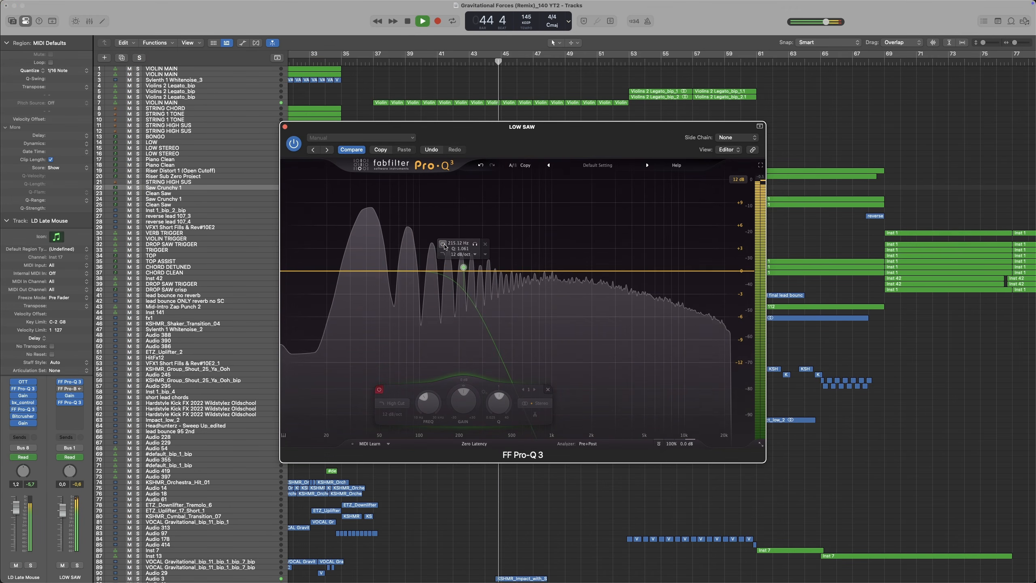
left_click(443, 244)
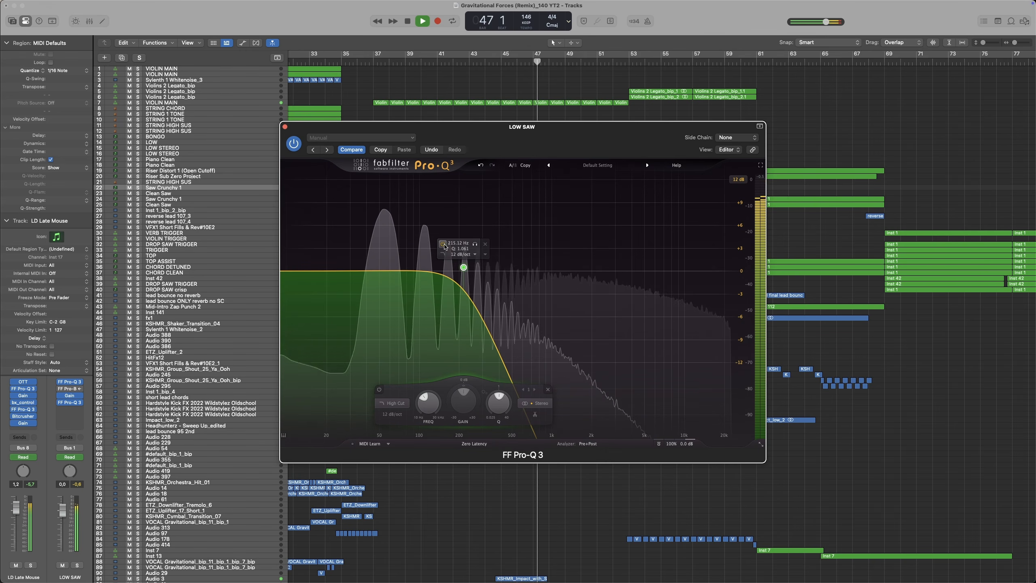
left_click(443, 244)
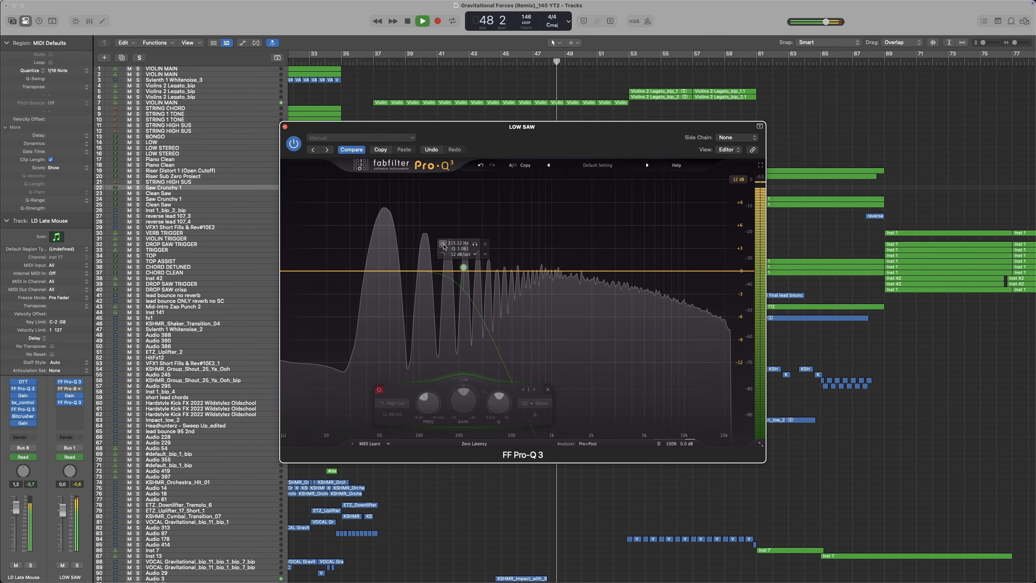
left_click(443, 244)
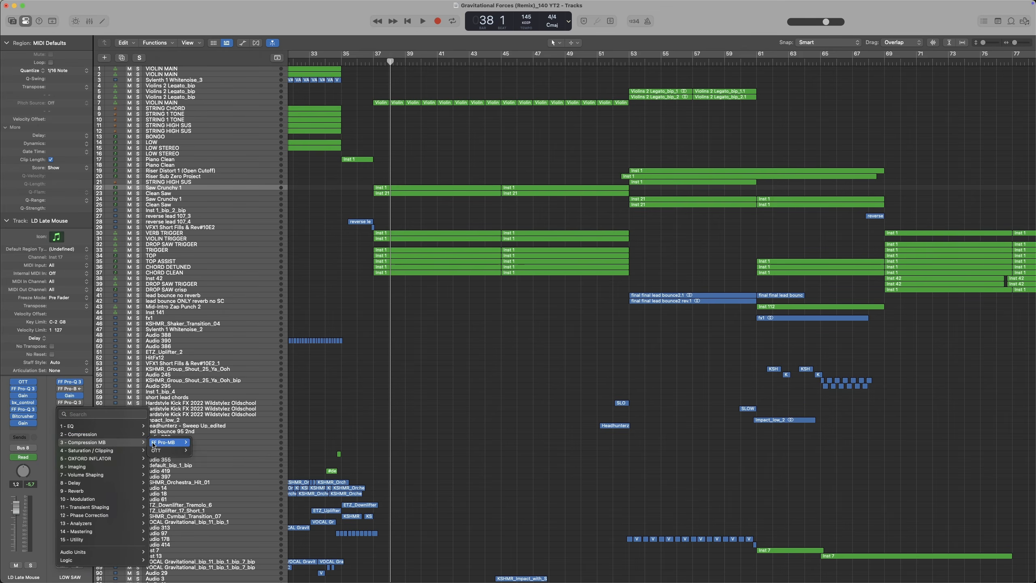
Insert FF Pro-MB on the LOW SAW channel, add a high-frequency compression band and extend its lower crossover downward.
left_click(204, 449)
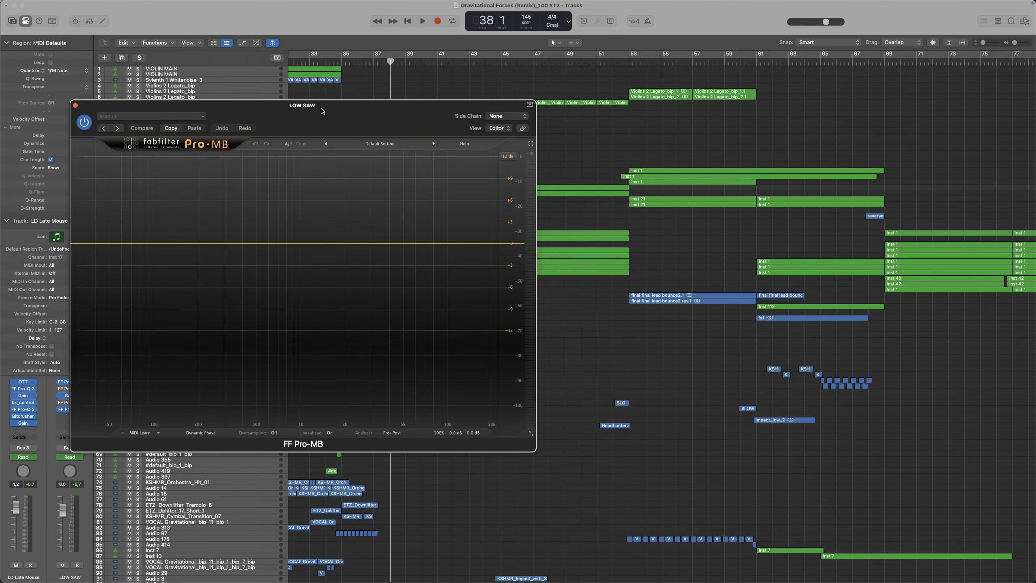
left_click_drag(321, 111, 493, 148)
left_click(642, 267)
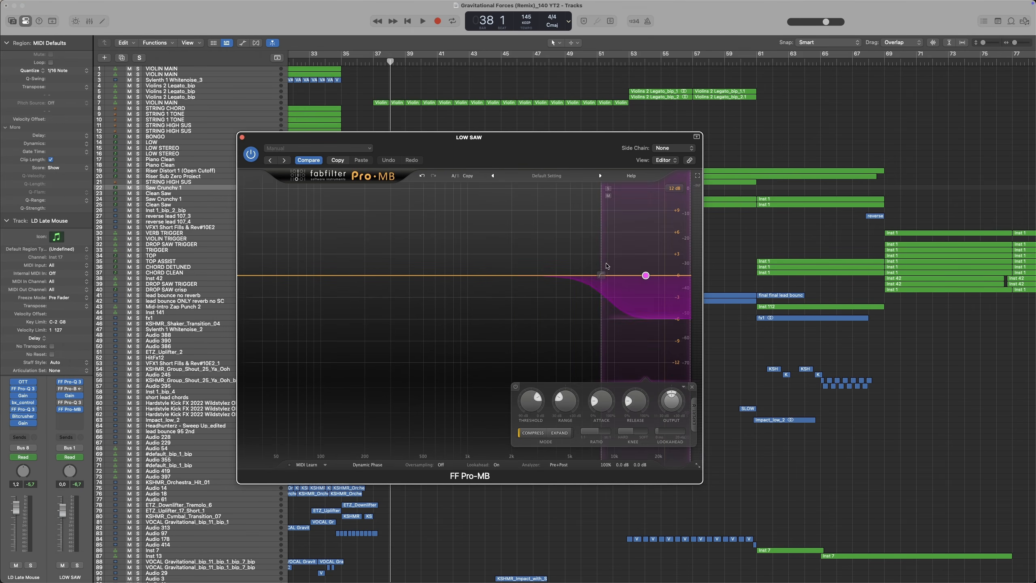
left_click_drag(601, 262, 554, 264)
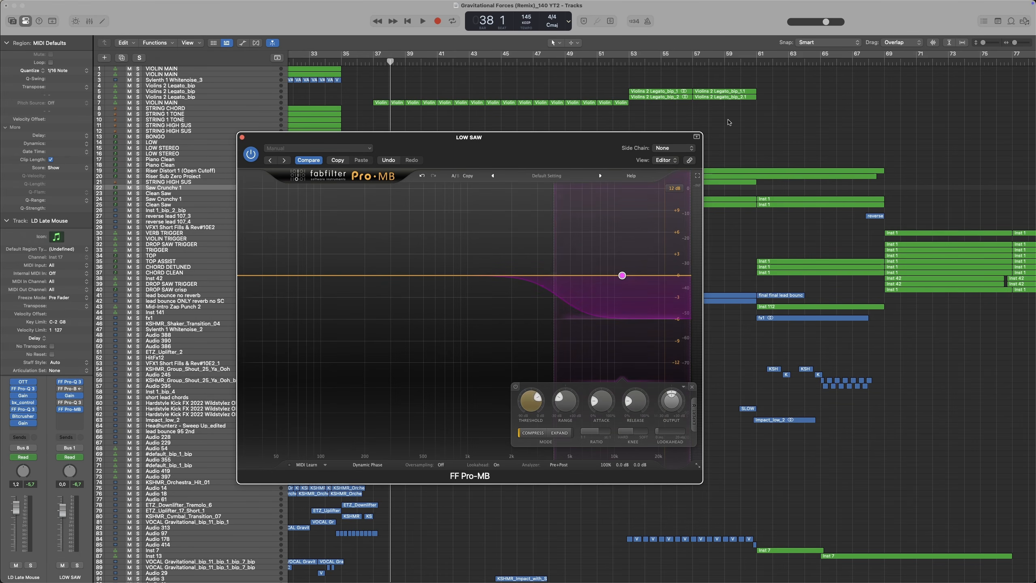
Set the Pro-MB side chain to TRIGGER (Inst 92) and switch the band to the external side chain.
left_click(677, 148)
mouse_move(693, 171)
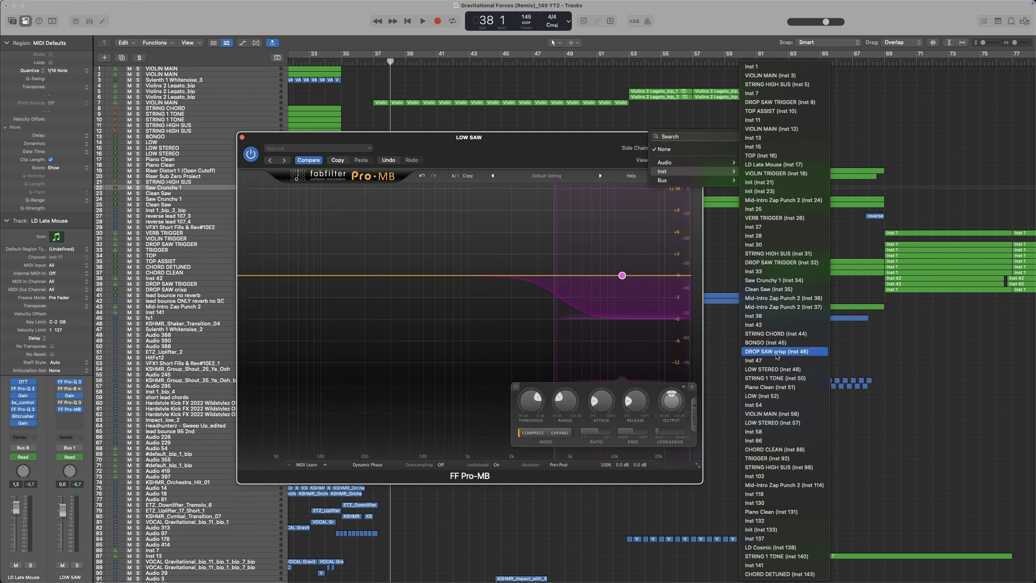
left_click(761, 458)
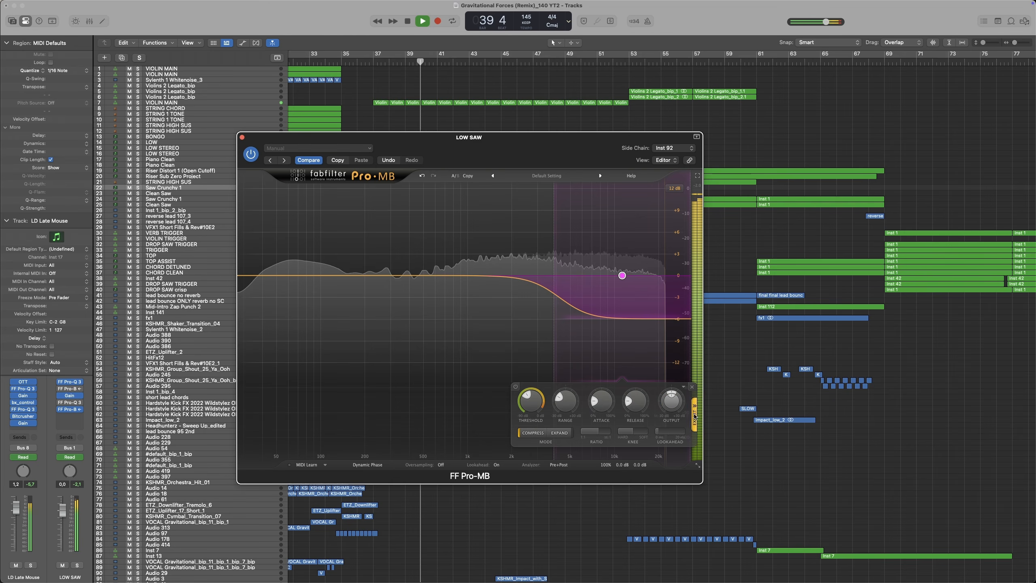
left_click(694, 416)
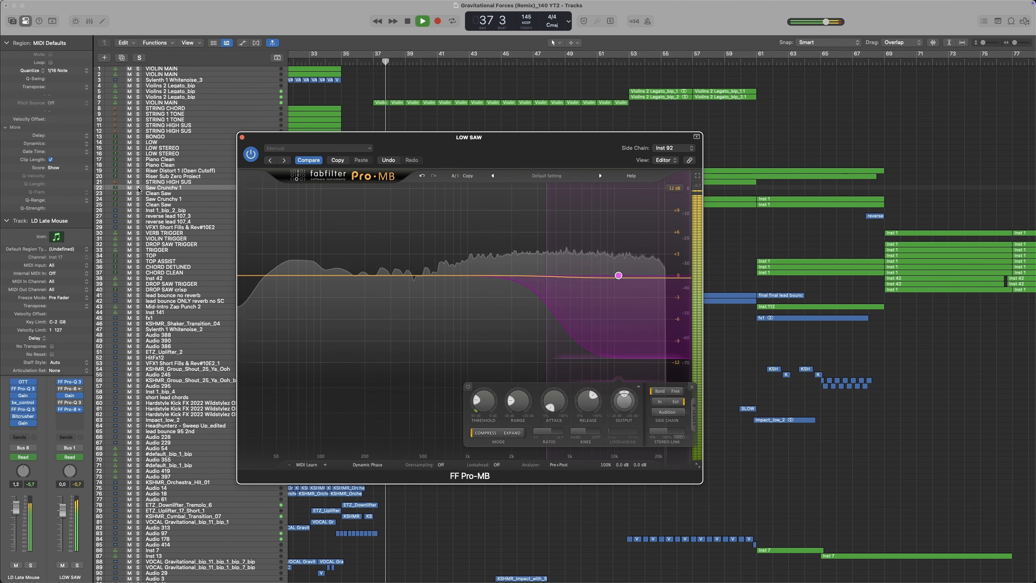
Audition the ducking with the saw tracks soloed and in the mix, moving the band's lower crossover slightly lower.
left_click_drag(138, 188, 139, 194)
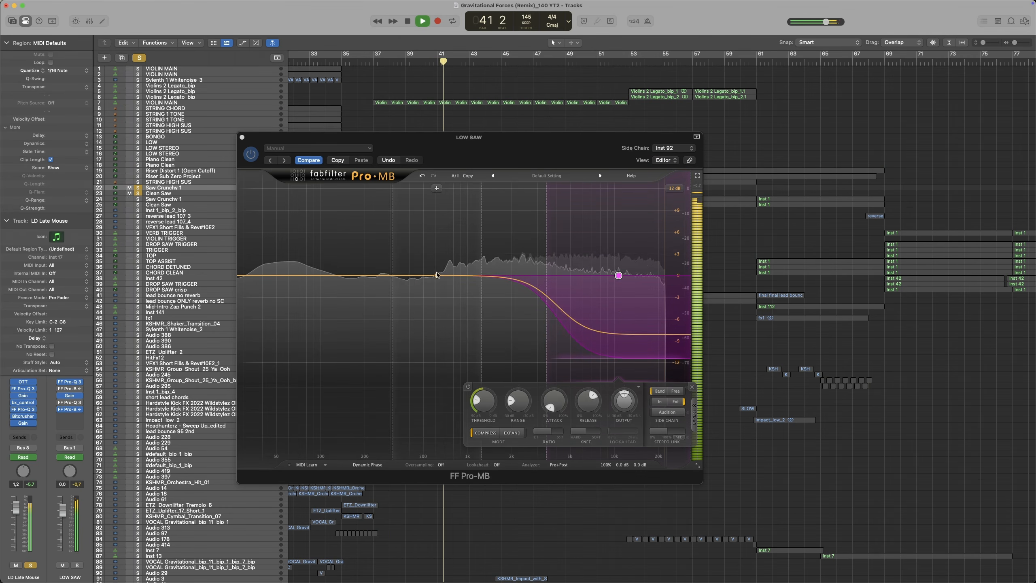
left_click(139, 58)
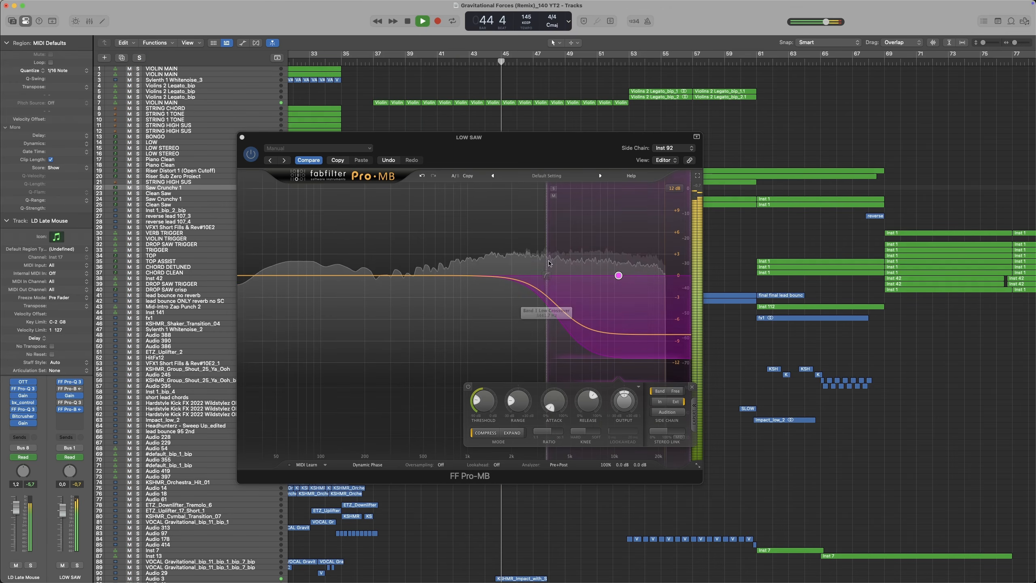
left_click_drag(547, 263, 537, 263)
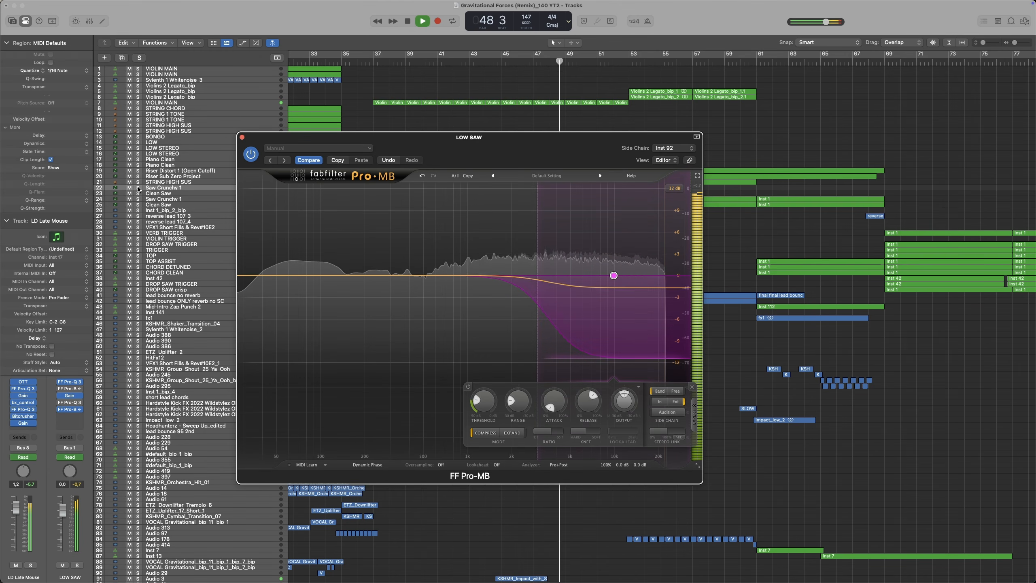
left_click(138, 188)
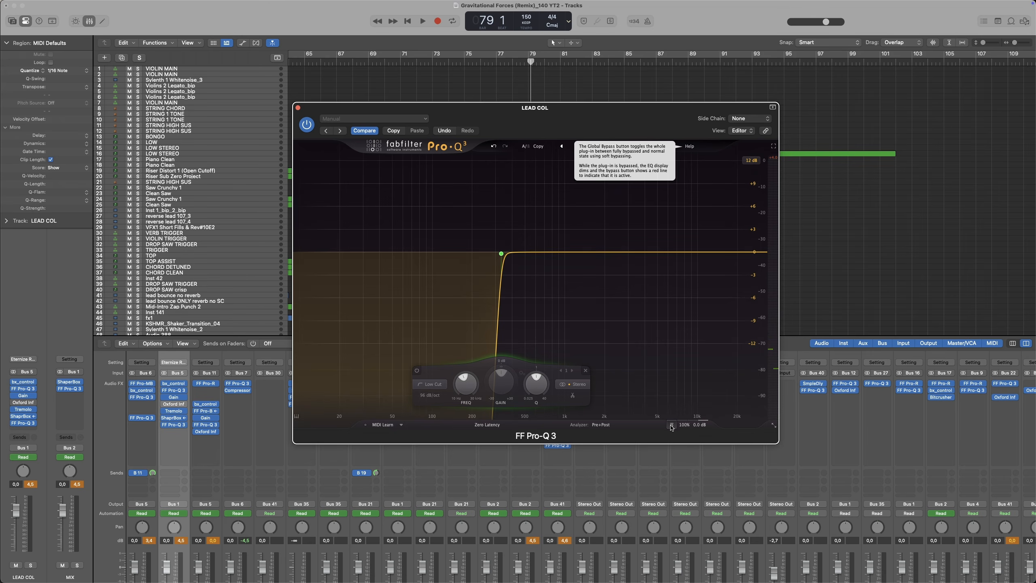
Play the drop and compare the LEAD COL low cut EQ bypassed and active.
key("space")
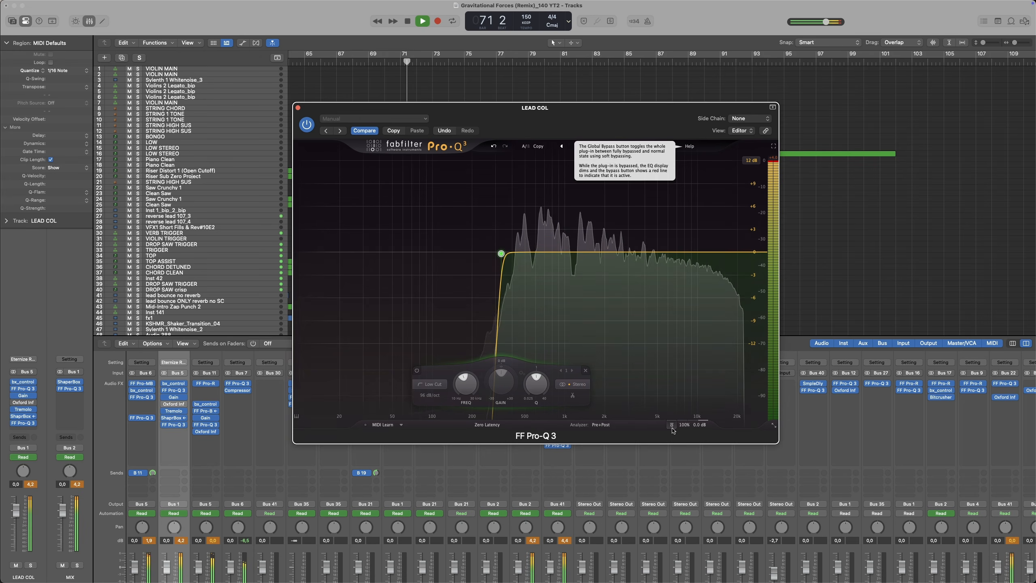
left_click(672, 426)
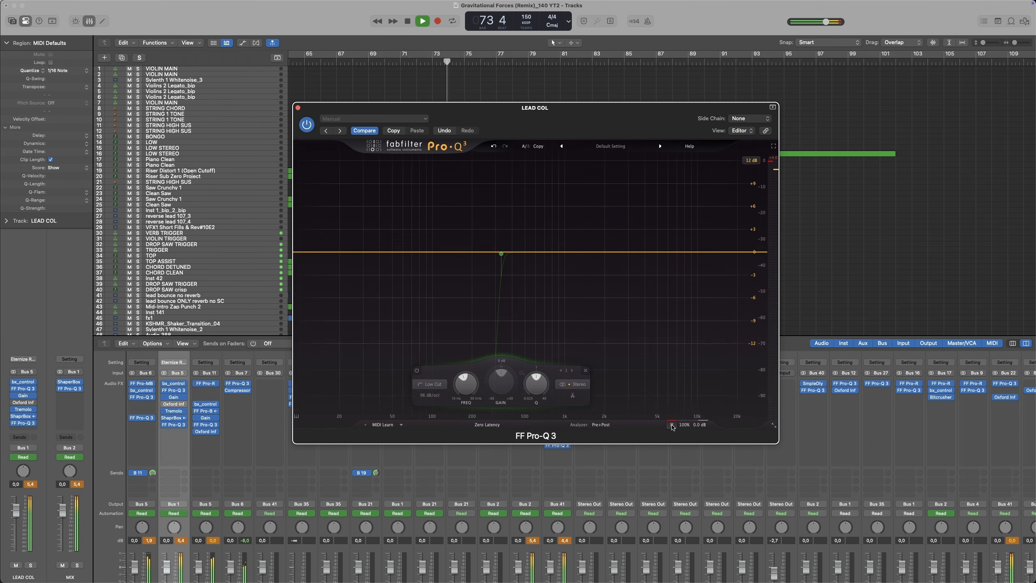
left_click(672, 426)
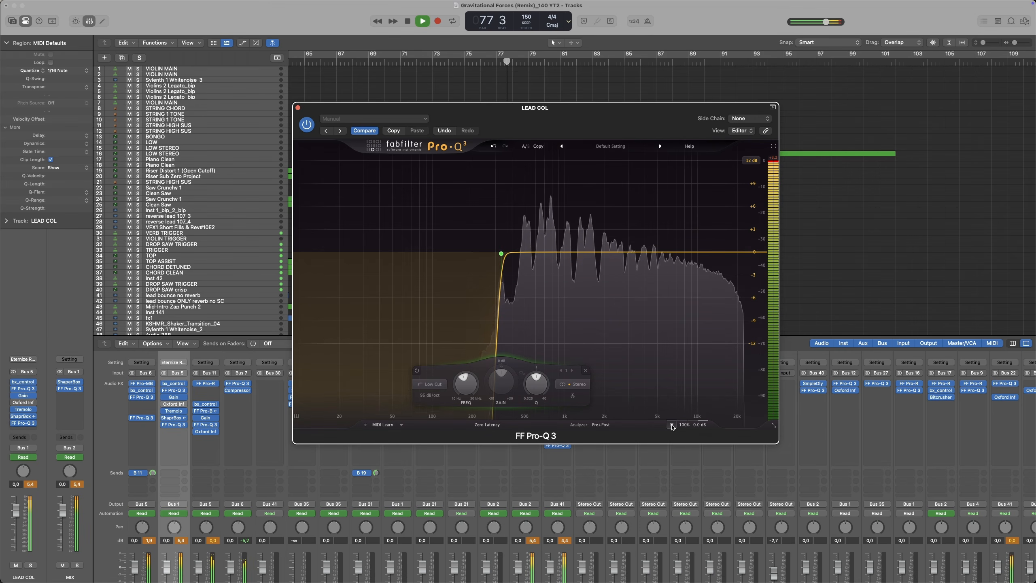
left_click(672, 426)
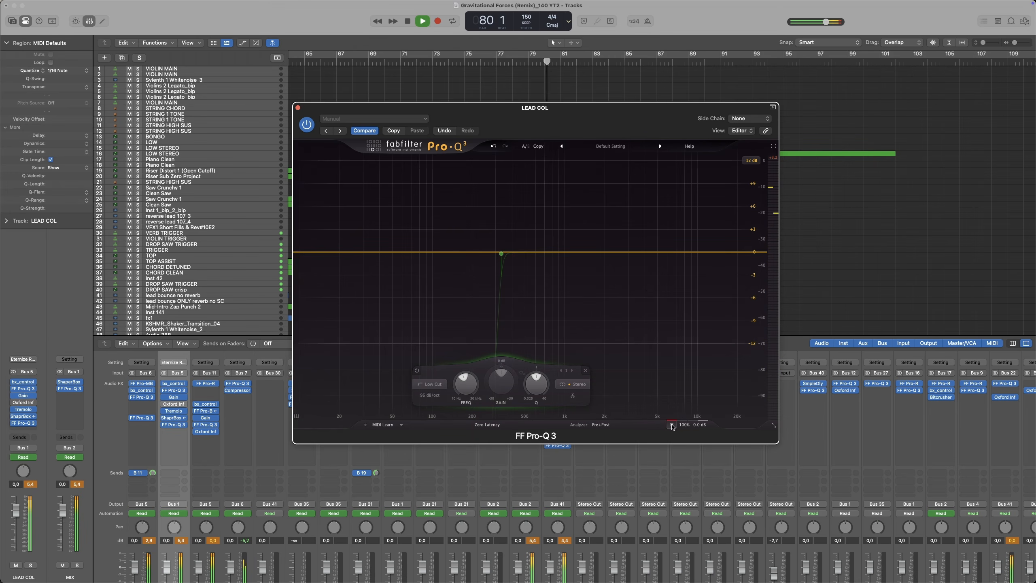
left_click(671, 426)
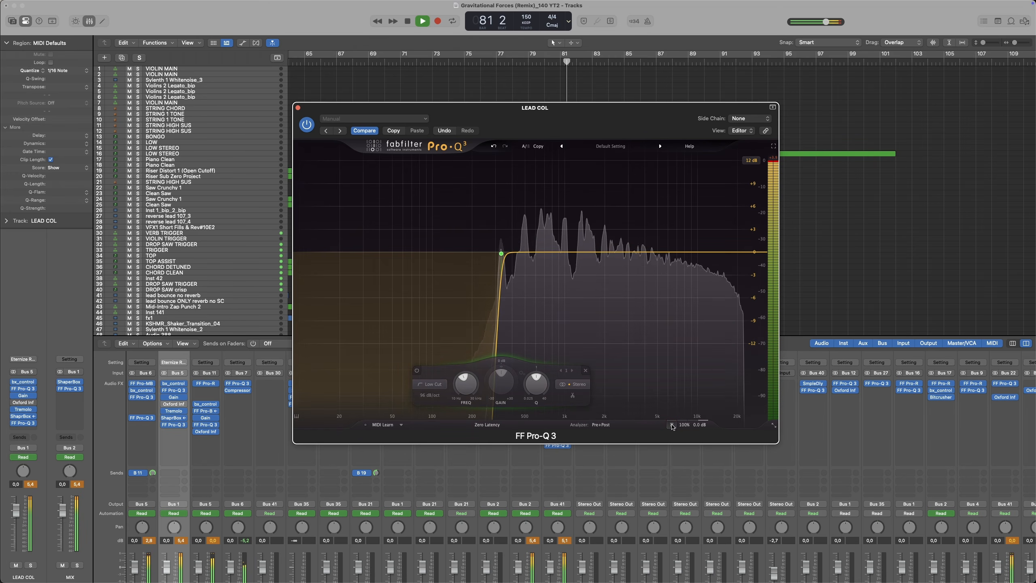